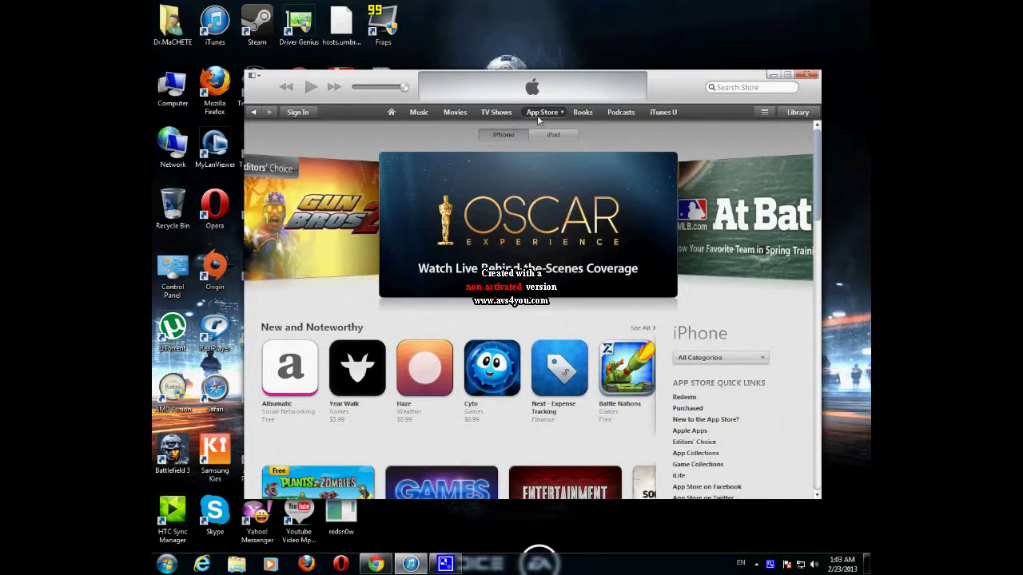
Step: Scroll down the App Store iPhone storefront to browse featured apps and top charts
scroll(674, 214, down, 5)
Step: Open the Top Free iPhone Apps chart and request the free Google Maps download
scroll(673, 213, down, 5)
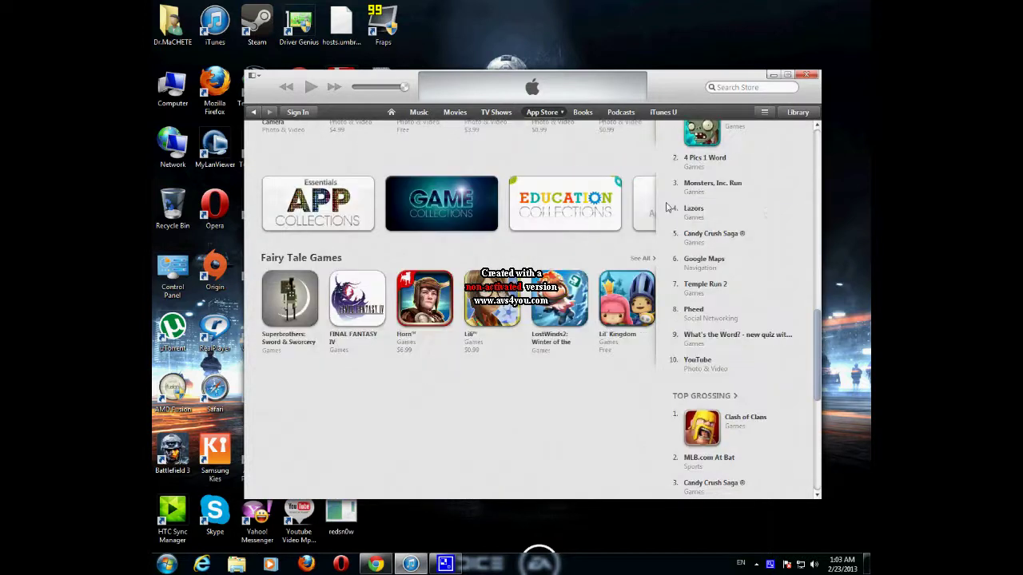
scroll(671, 208, down, 3)
scroll(686, 272, up, 4)
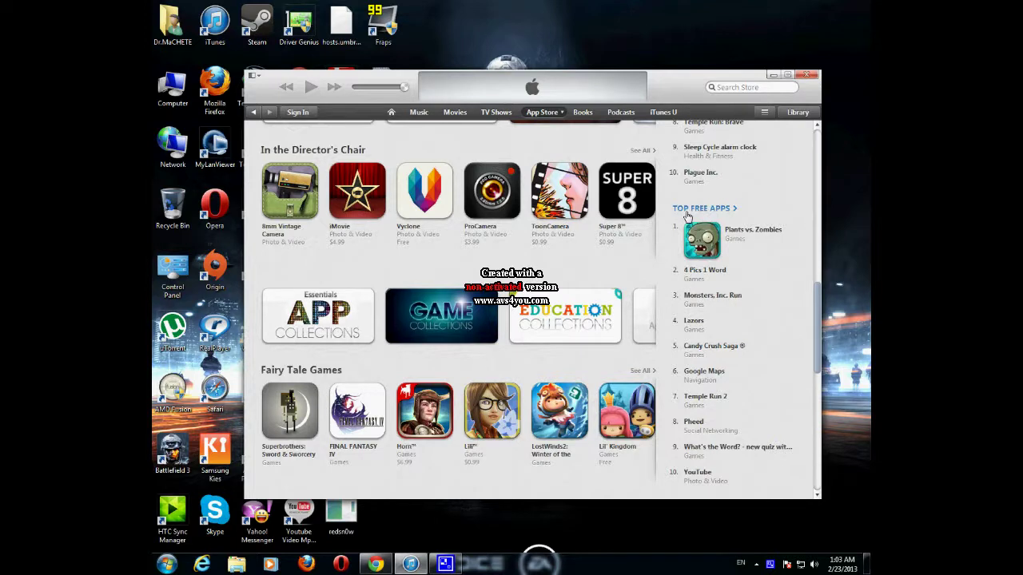
click(686, 211)
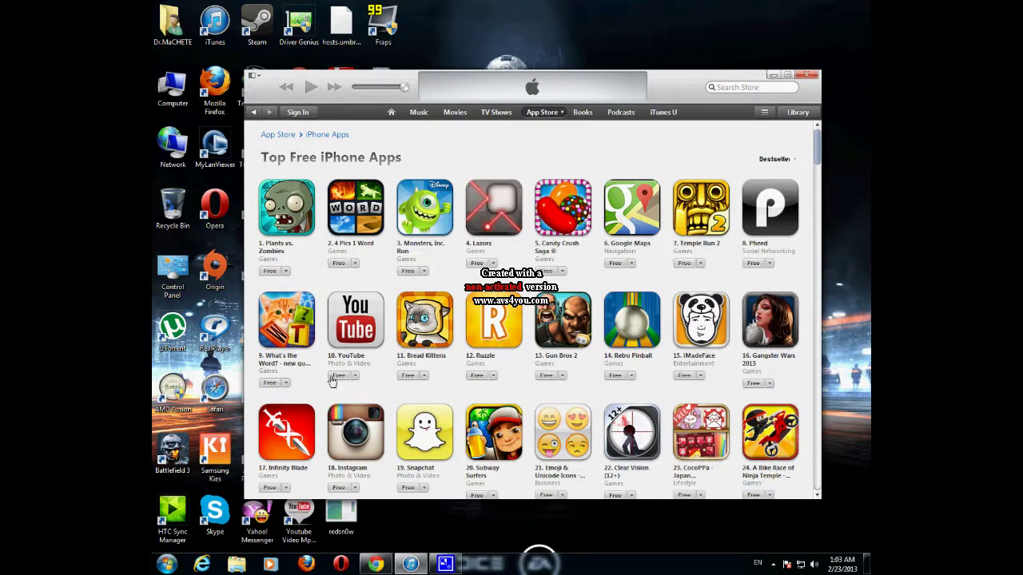
click(615, 263)
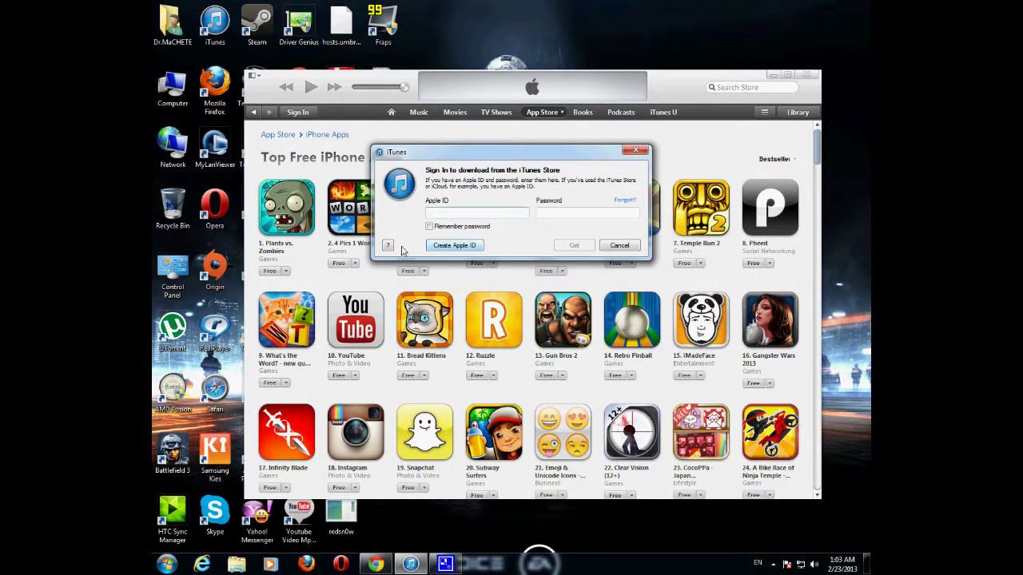
Step: Choose Create Apple ID in the sign-in prompt and continue to the Terms and Conditions page
click(452, 248)
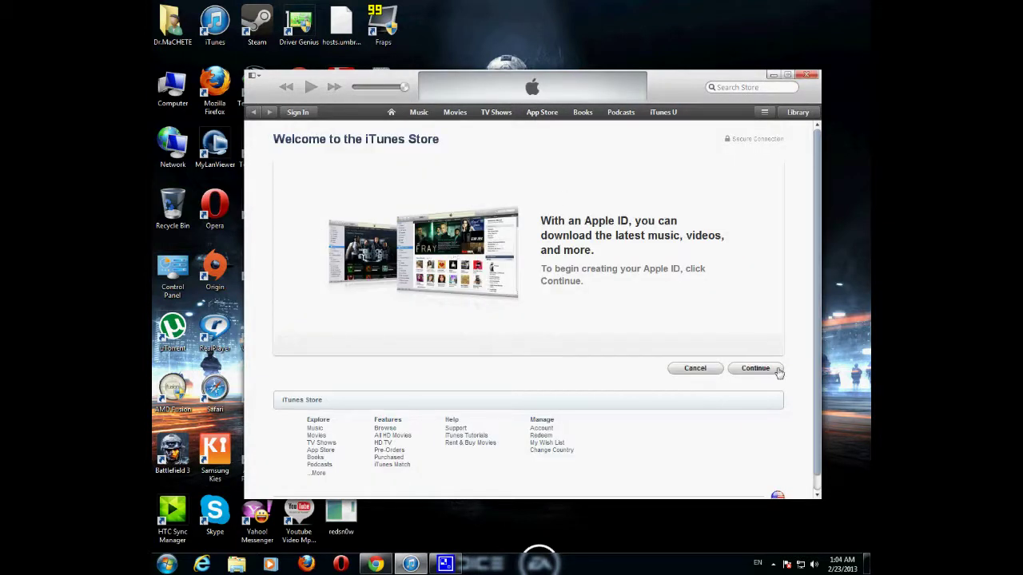
click(760, 370)
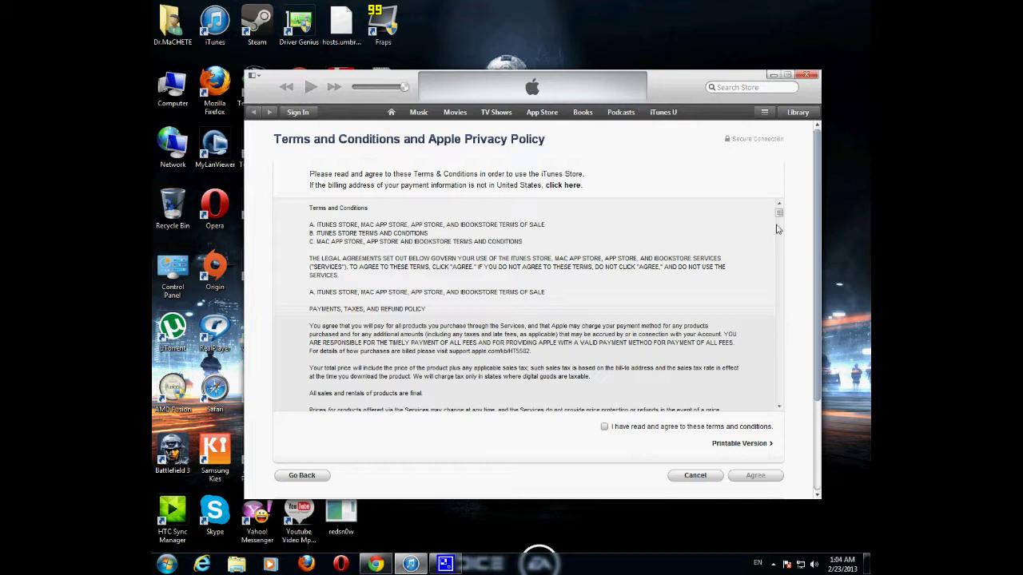
Step: Scroll to the end of the terms, tick the agreement box and agree
drag(779, 212, 784, 413)
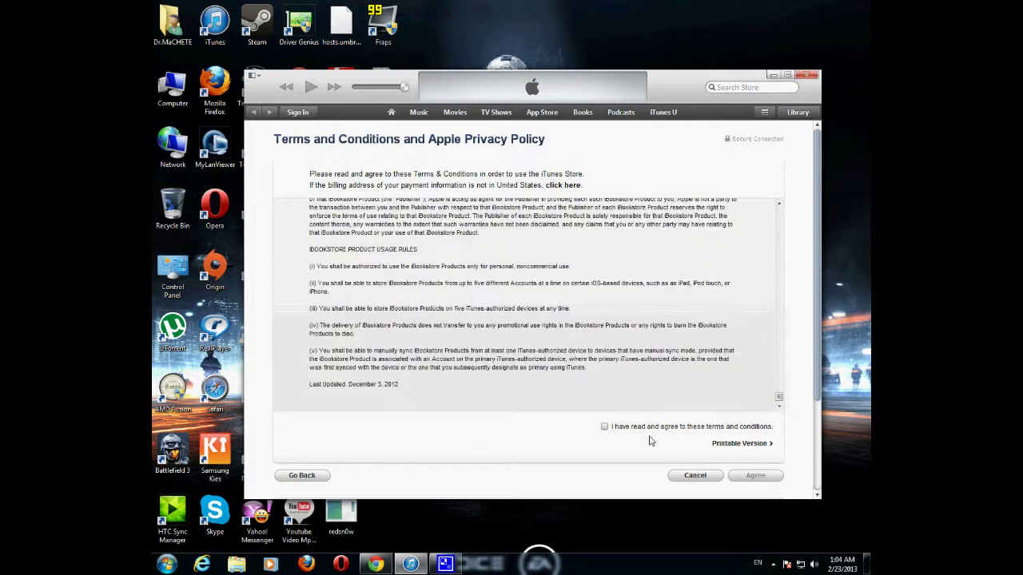
click(605, 428)
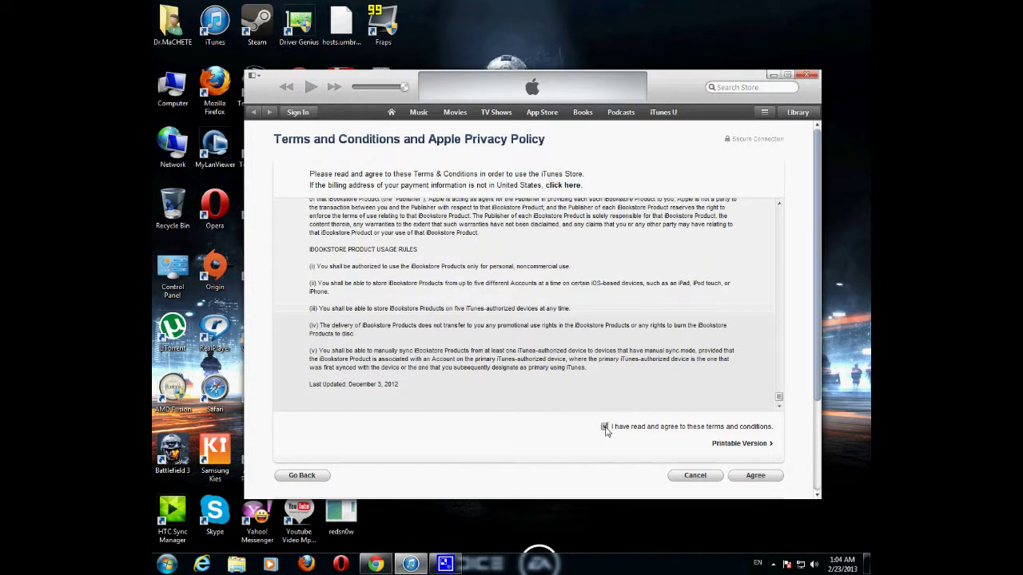
click(756, 477)
click(366, 194)
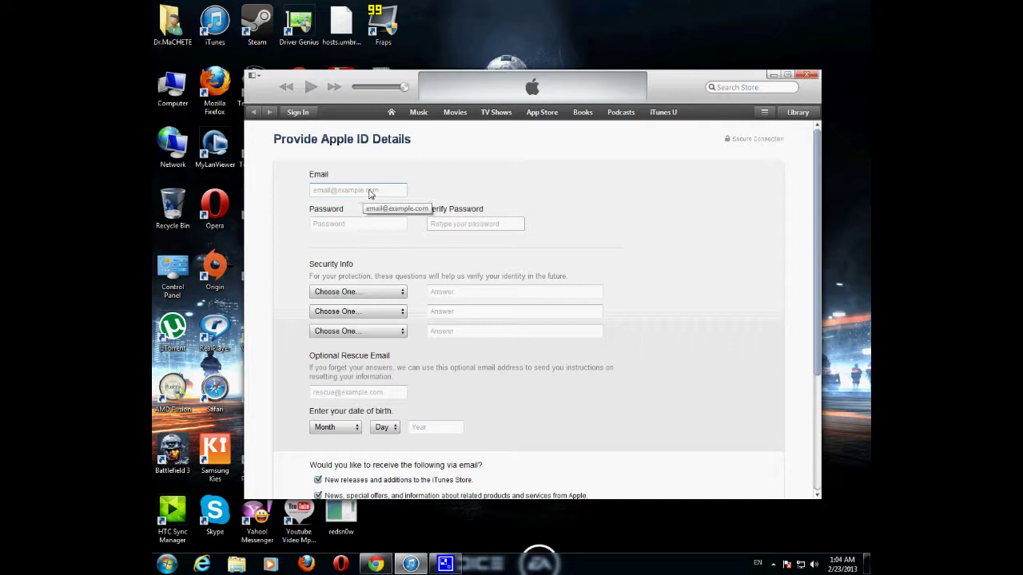
click(346, 196)
click(347, 225)
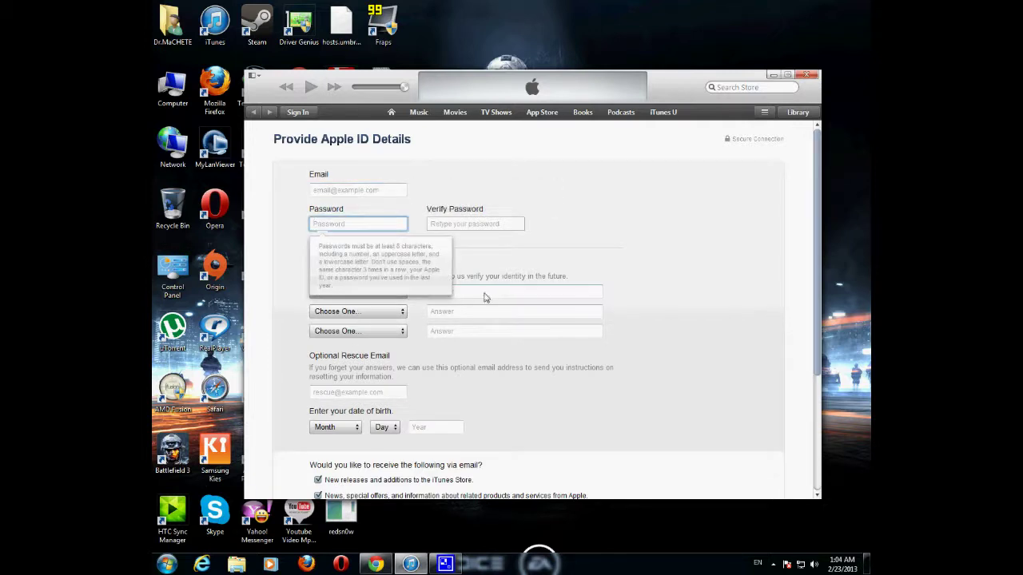
click(486, 293)
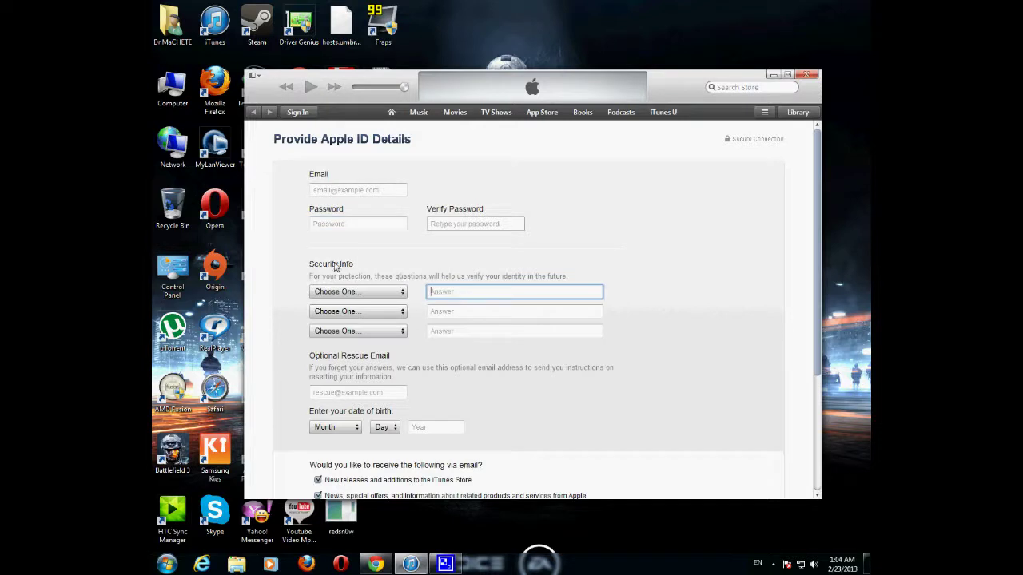
click(352, 392)
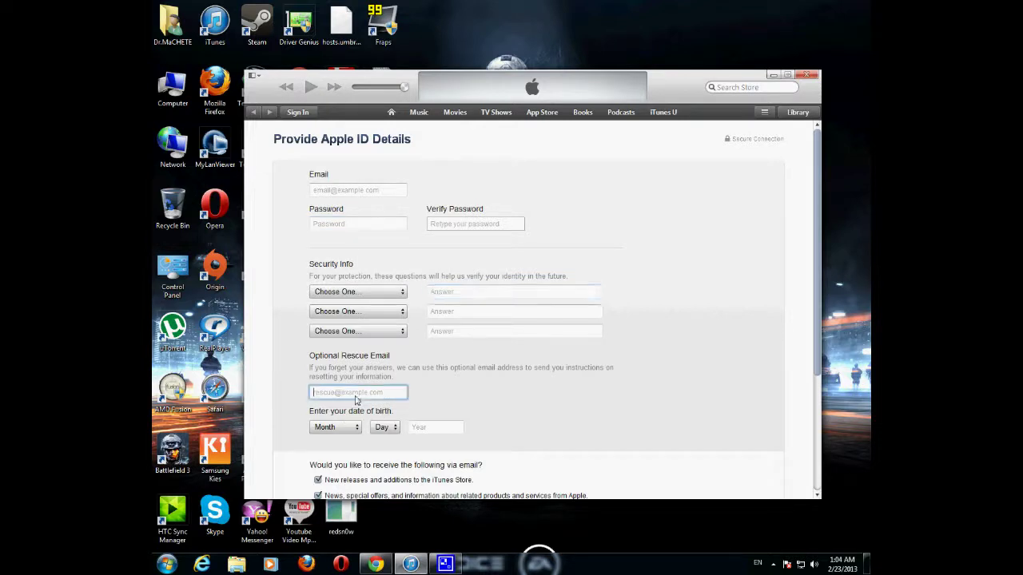
scroll(426, 399, down, 3)
scroll(426, 399, up, 3)
scroll(396, 368, down, 1)
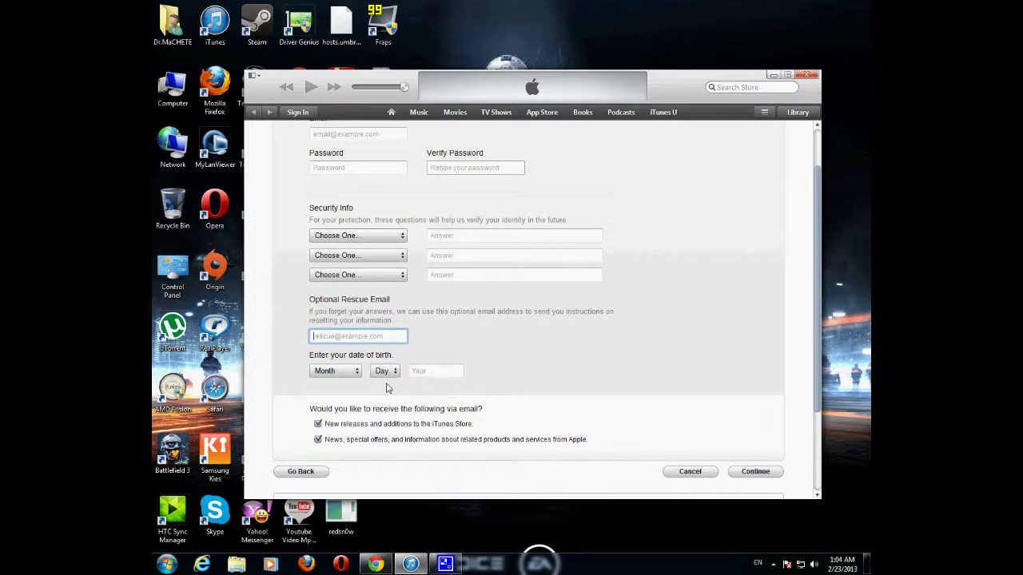
scroll(485, 423, up, 1)
click(364, 194)
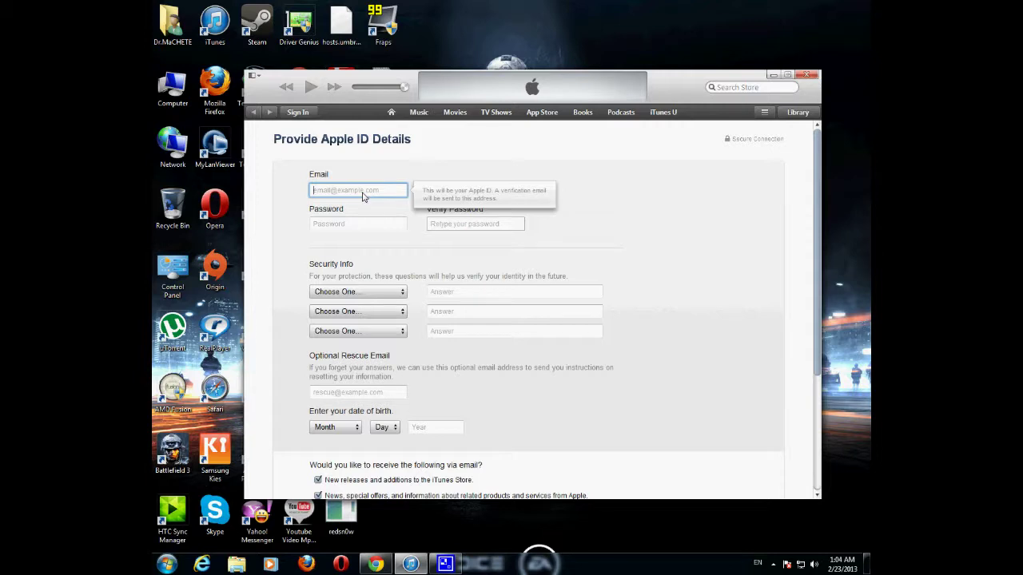
Step: Enter the account email address and type the password into both password fields
click(361, 229)
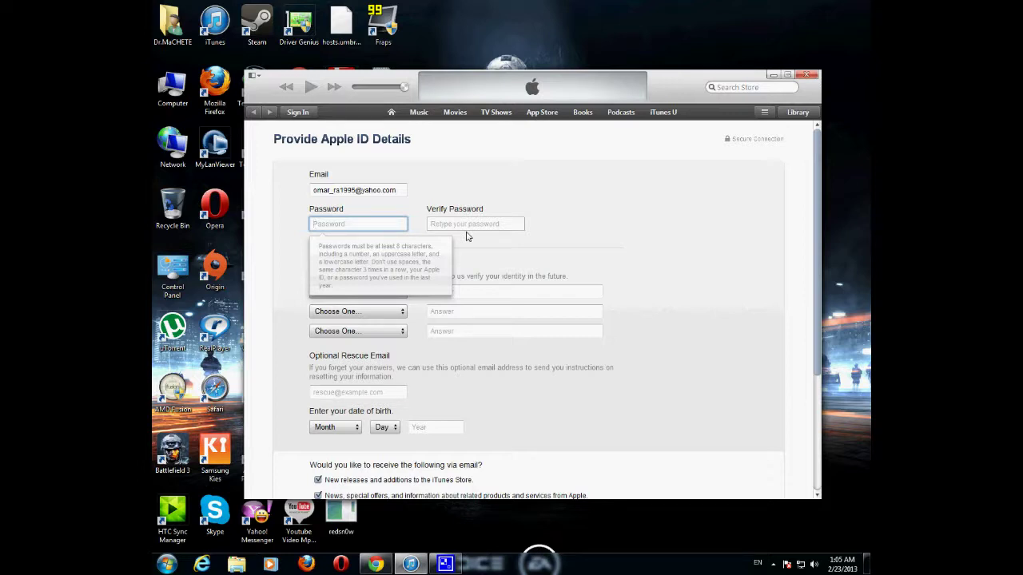
text(aa)
click(470, 225)
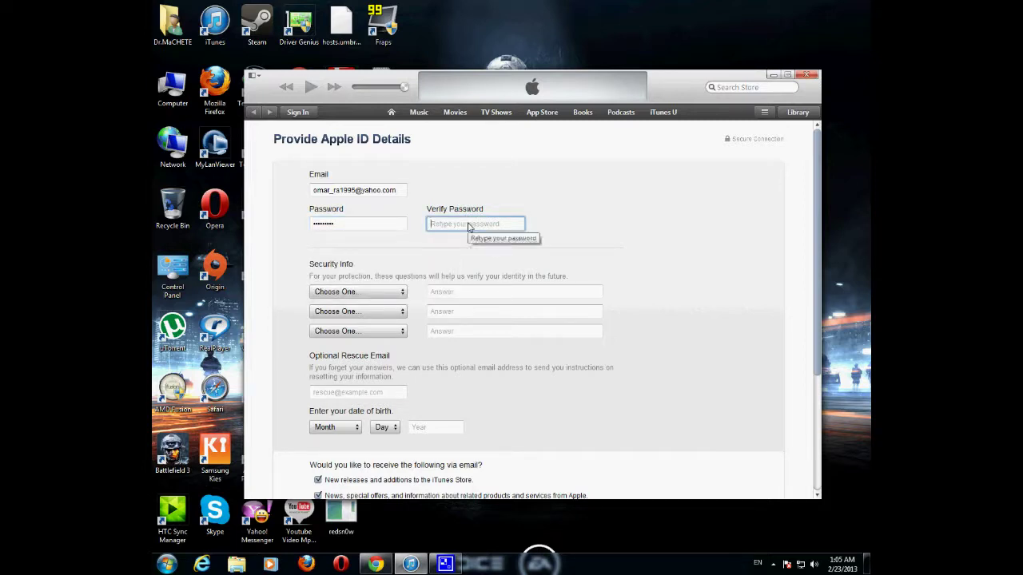
text(•)
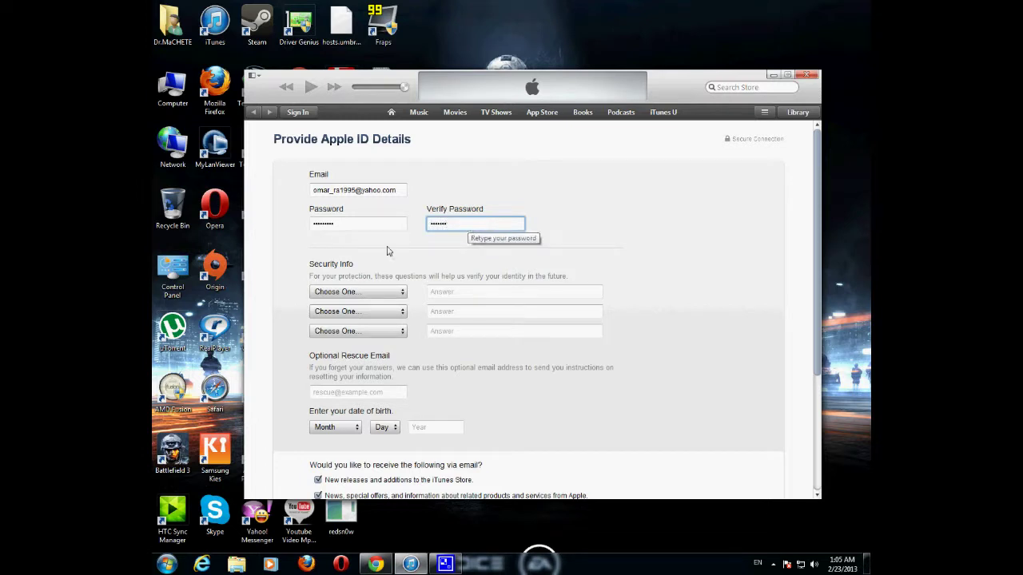
click(373, 294)
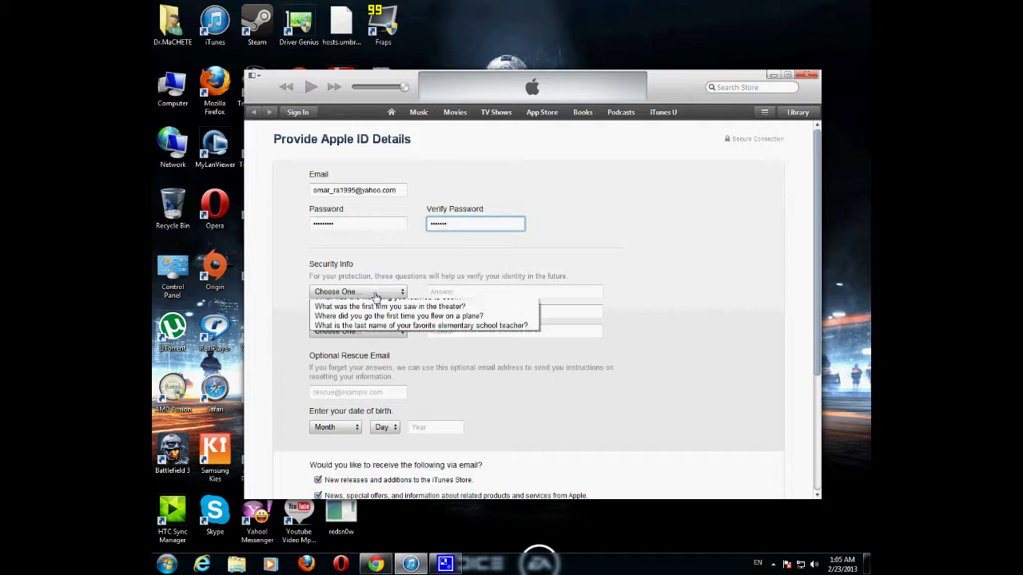
click(483, 227)
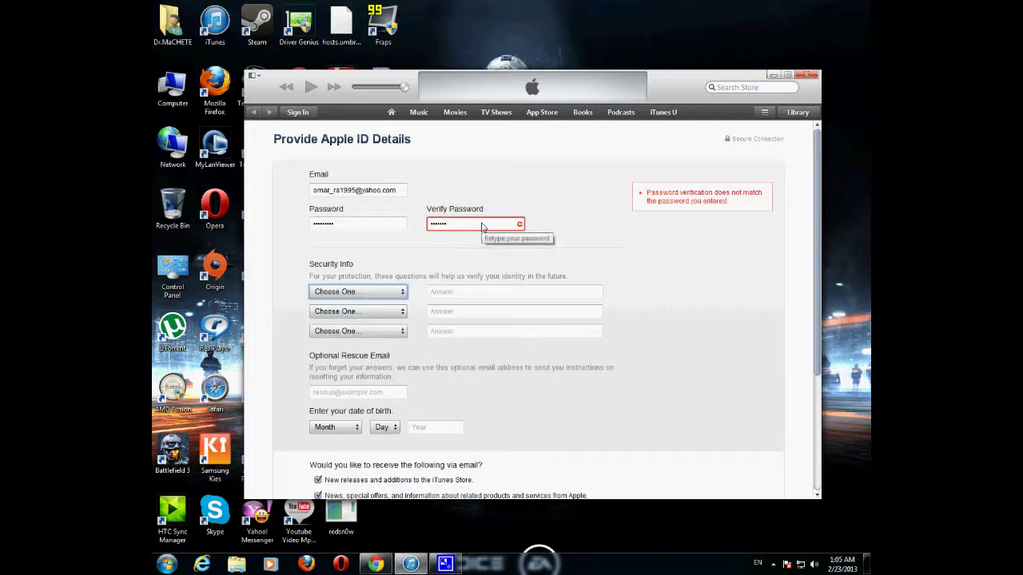
click(483, 227)
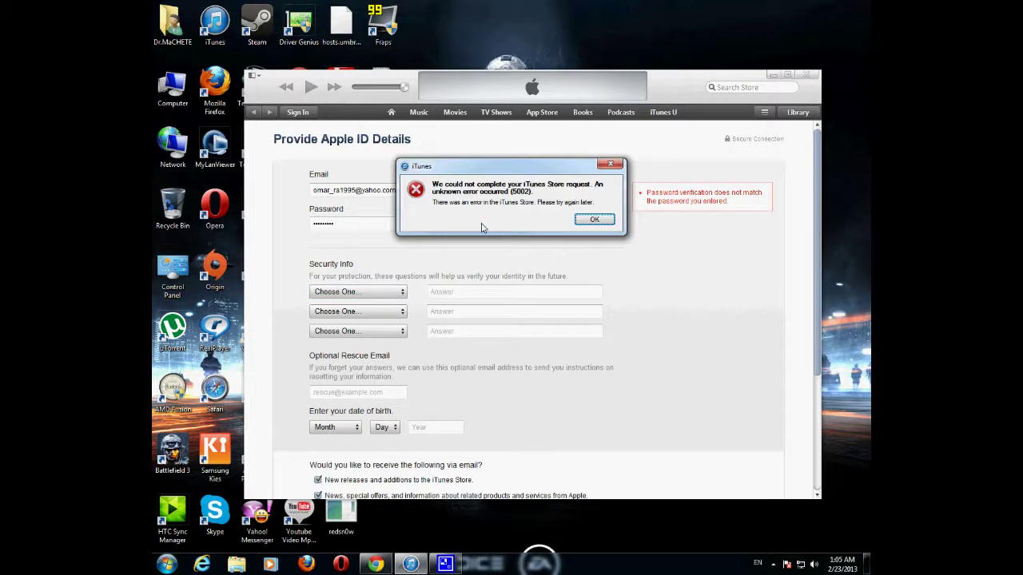
Step: Dismiss the mismatch error and retype Verify Password so it matches the password
key(Return)
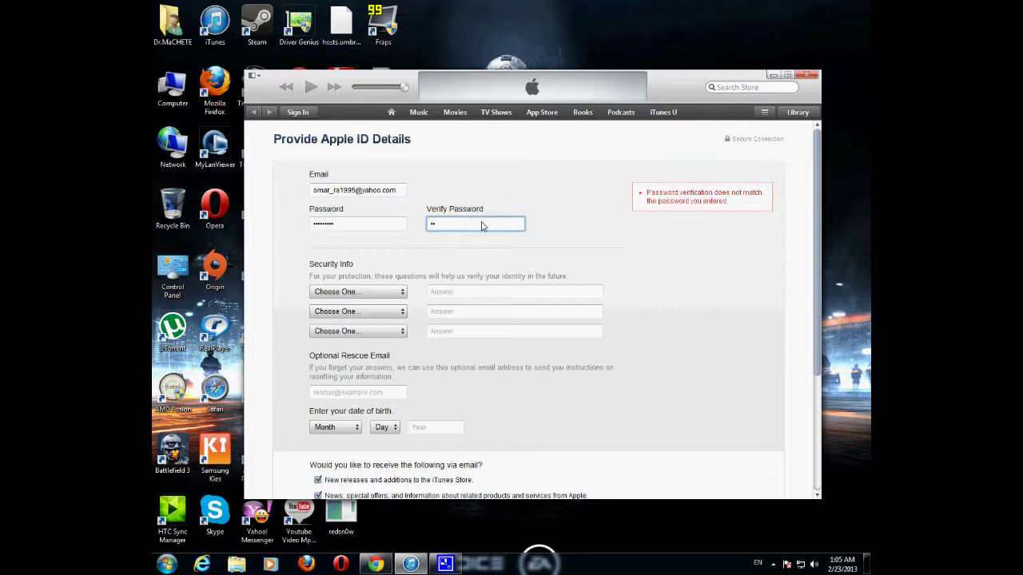
key(BackSpace)
text(aaa)
click(454, 292)
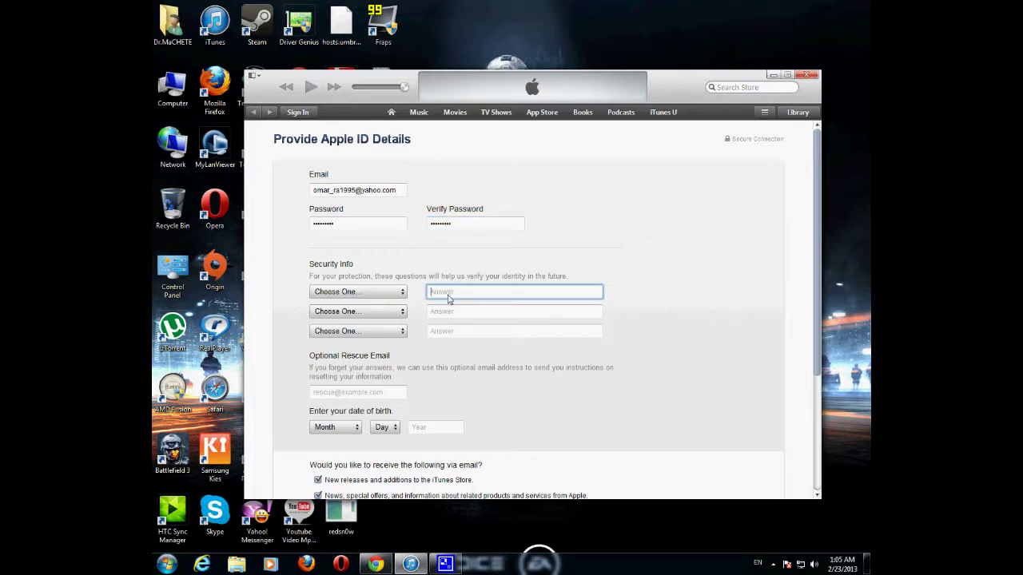
Step: Choose three security questions: a first-name question, 'What is your dream job?', and another first-name question
click(372, 294)
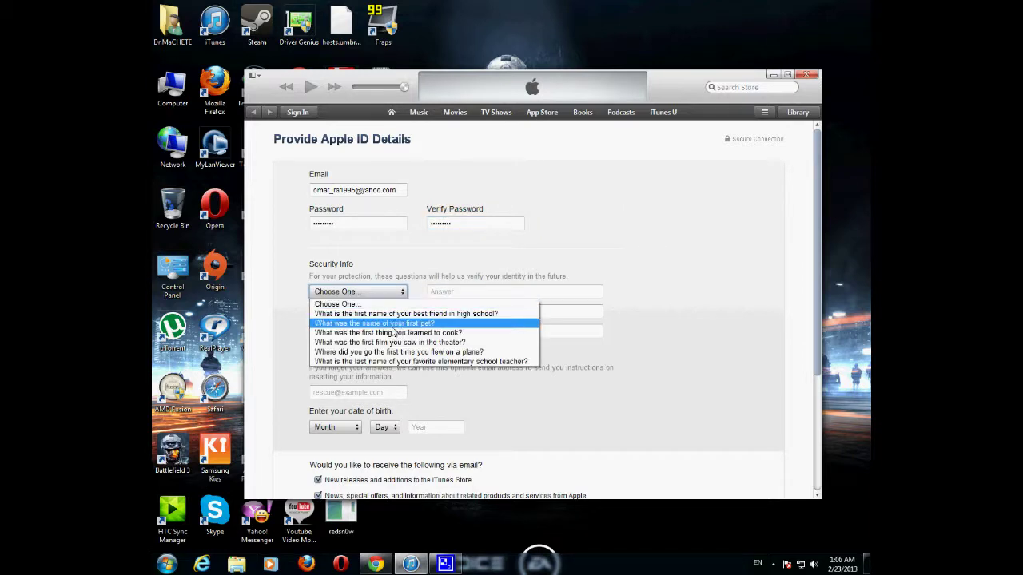
click(379, 312)
click(378, 313)
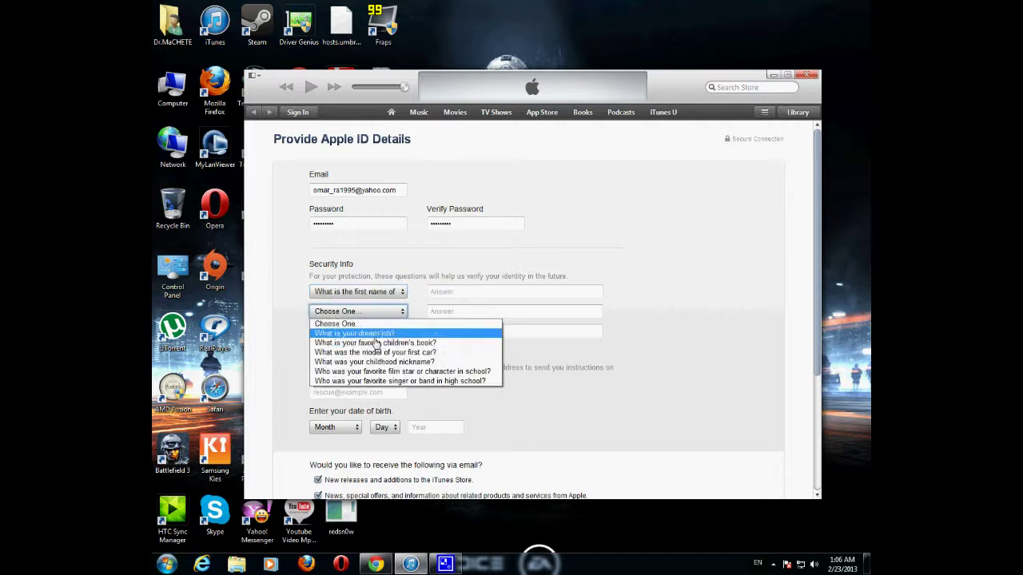
click(370, 333)
click(363, 331)
click(363, 363)
Step: Type the same security answer into each of the three Answer fields
click(443, 296)
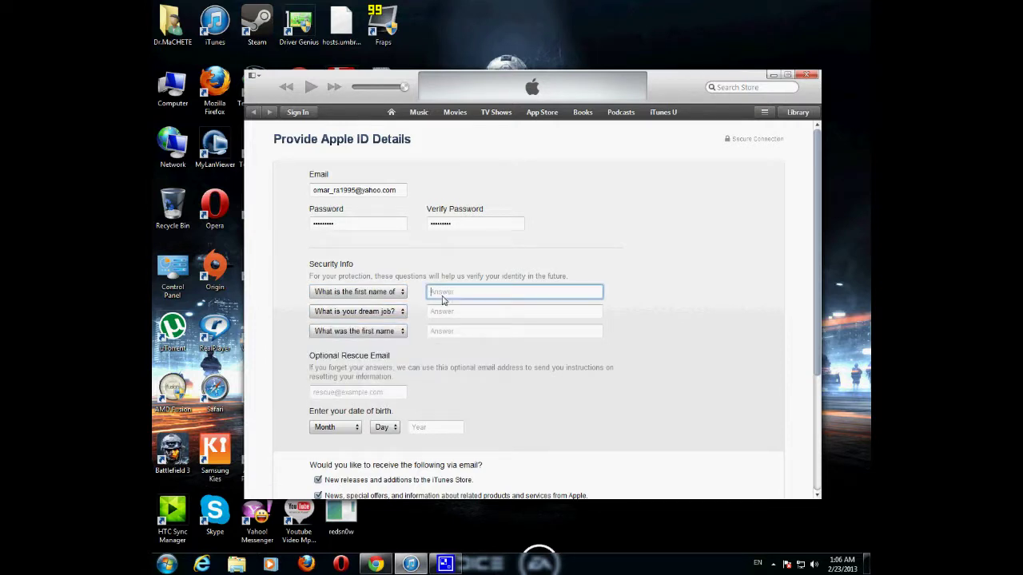
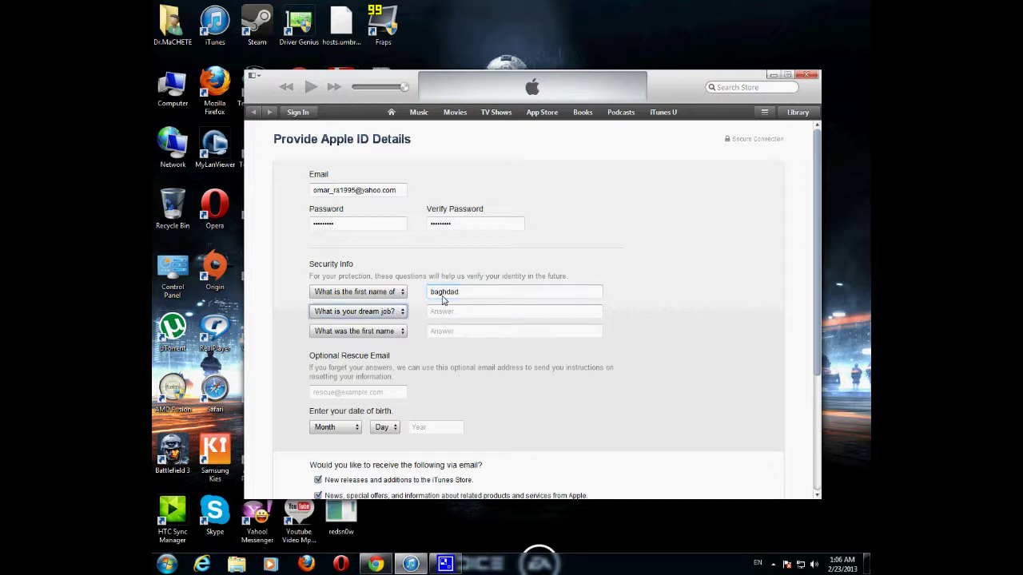
click(459, 315)
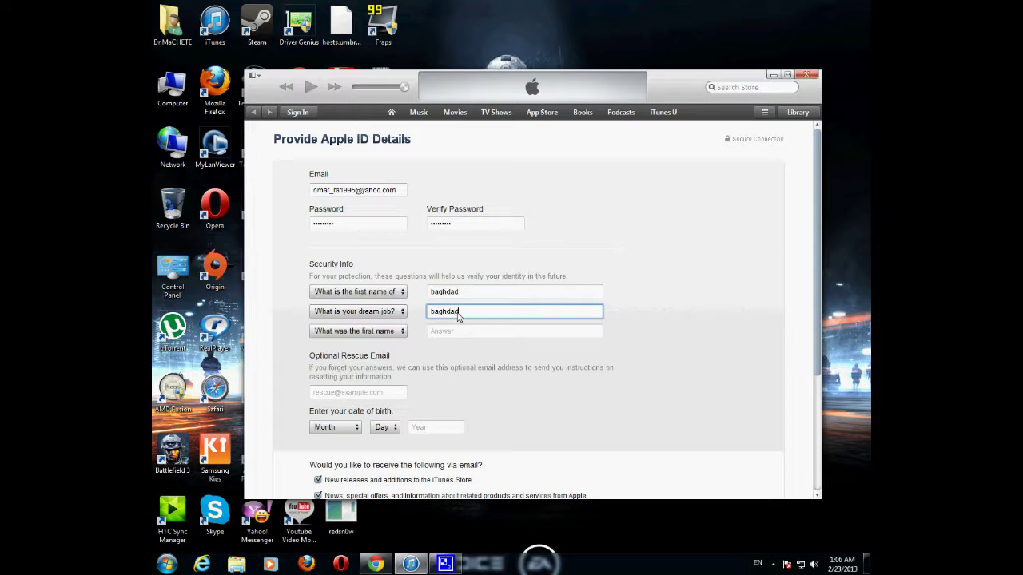
click(465, 339)
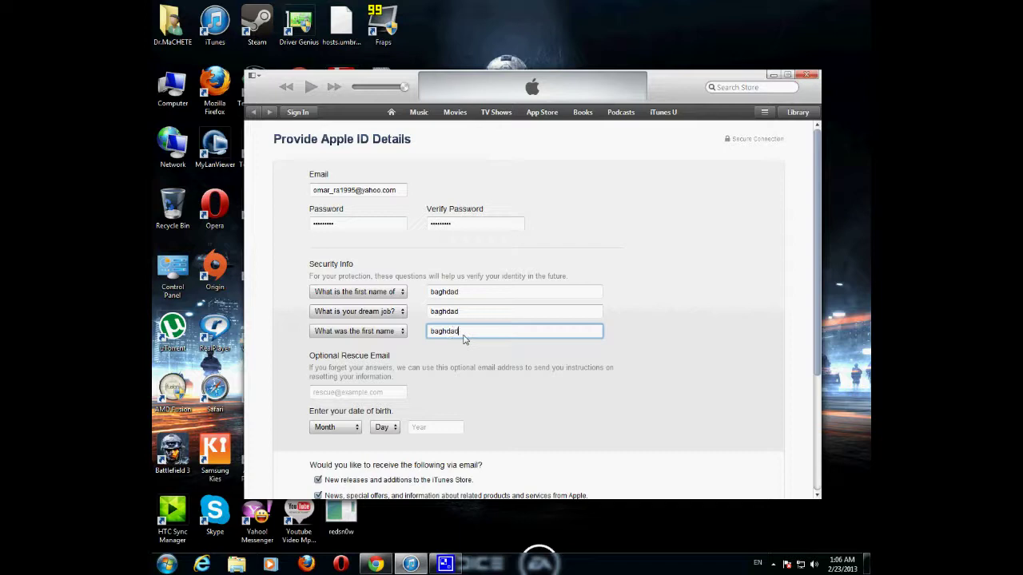
click(374, 393)
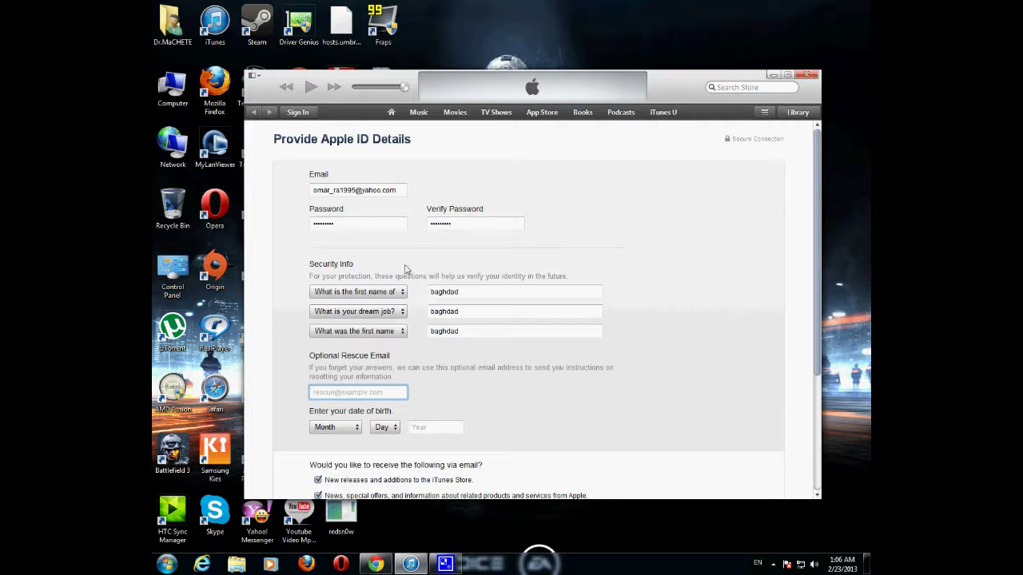
scroll(387, 329, down, 1)
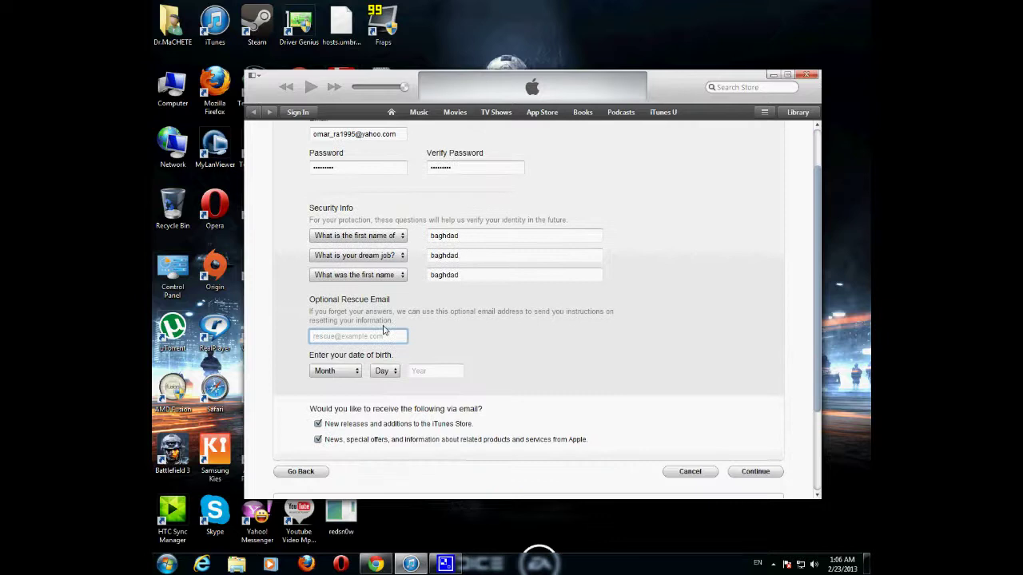
Step: Set the date of birth to April 23, 1996
click(346, 374)
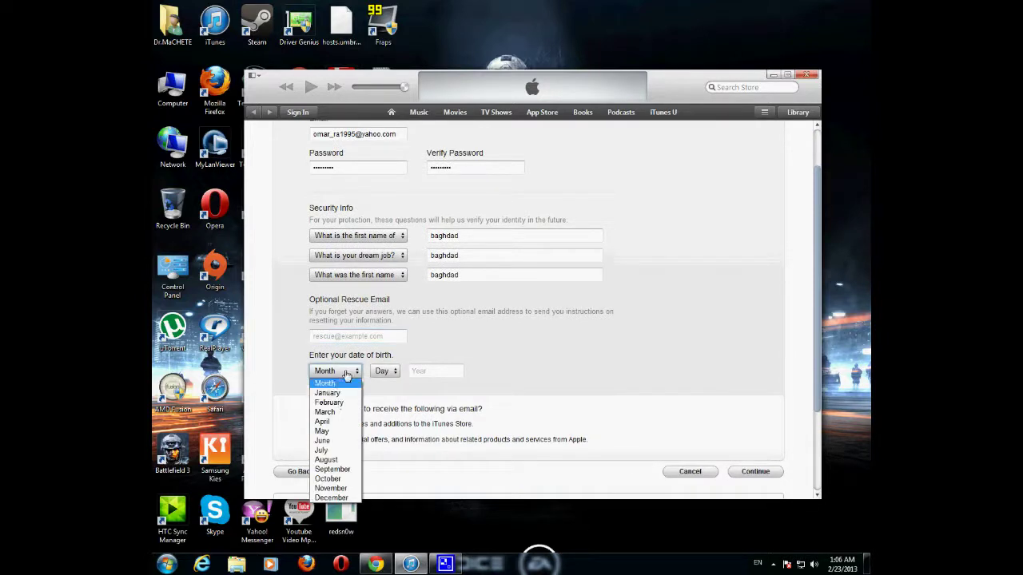
click(335, 422)
click(384, 373)
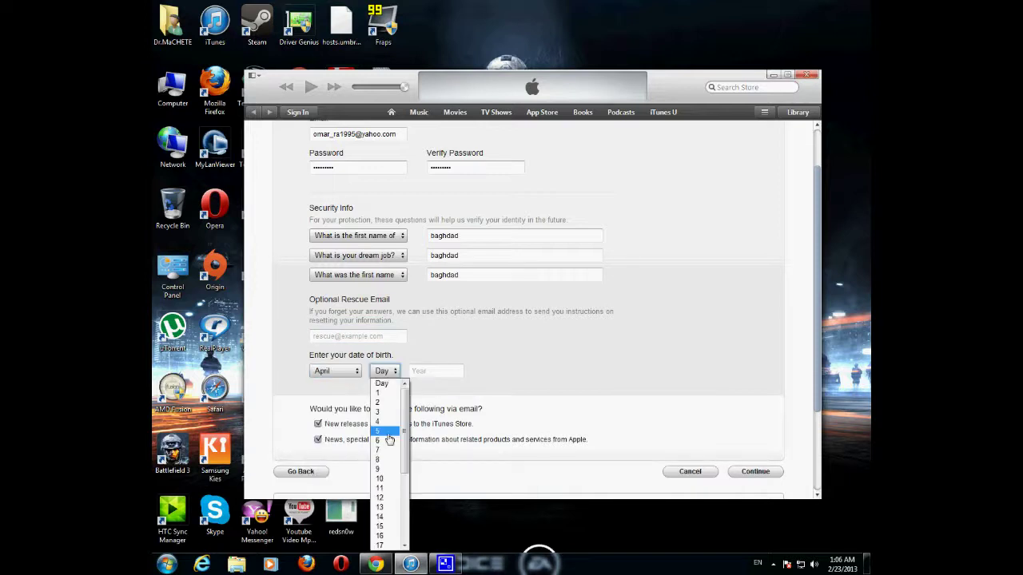
scroll(386, 480, down, 3)
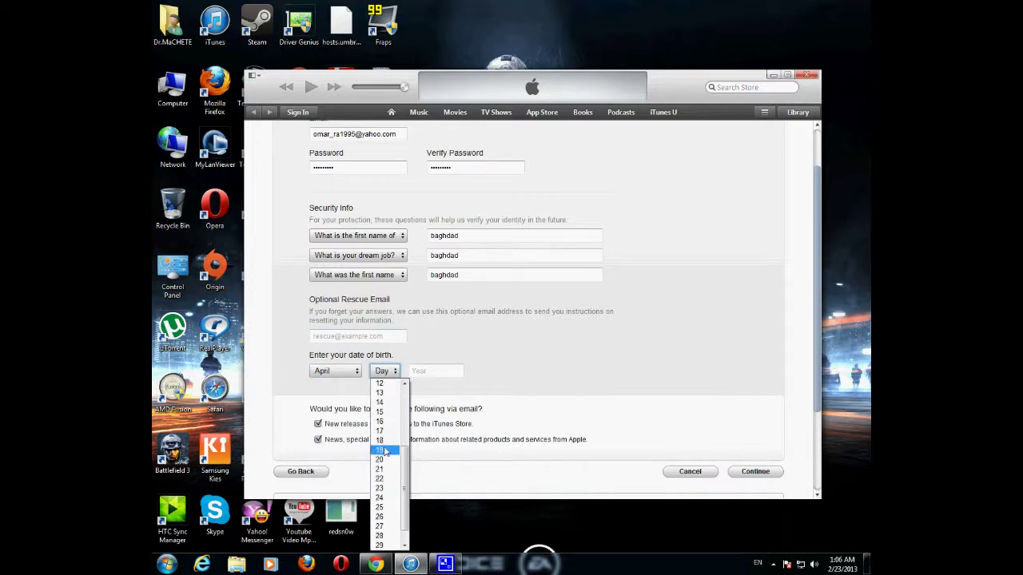
click(384, 488)
click(434, 376)
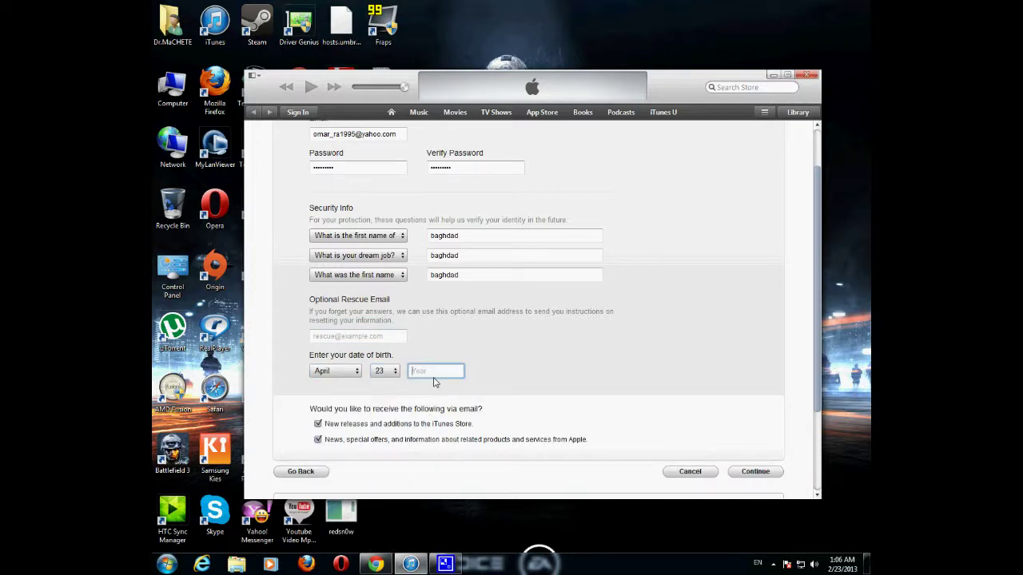
text(1996)
Step: Opt in to both the new releases and the news and special offers emails
click(317, 423)
click(318, 424)
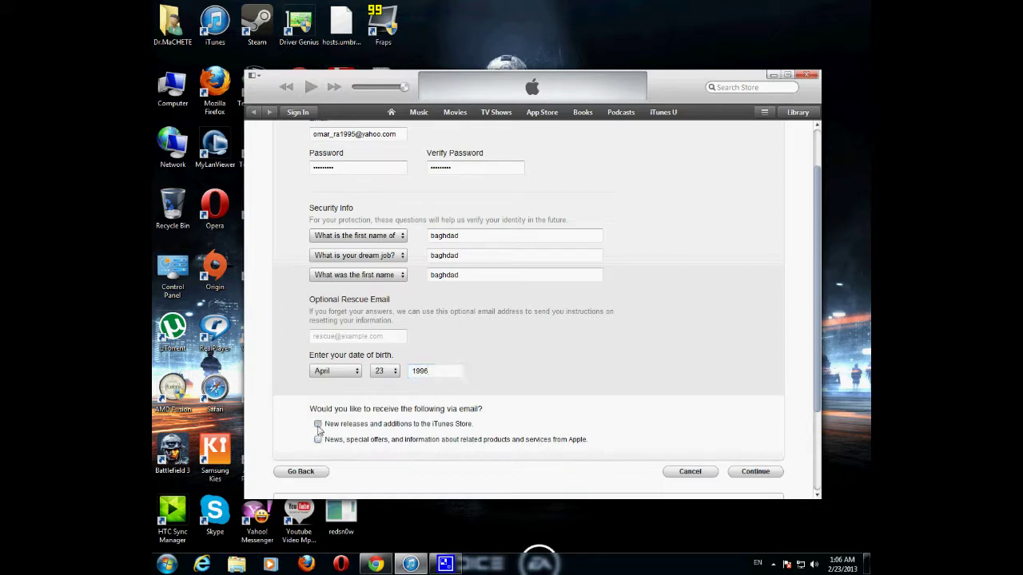
click(317, 440)
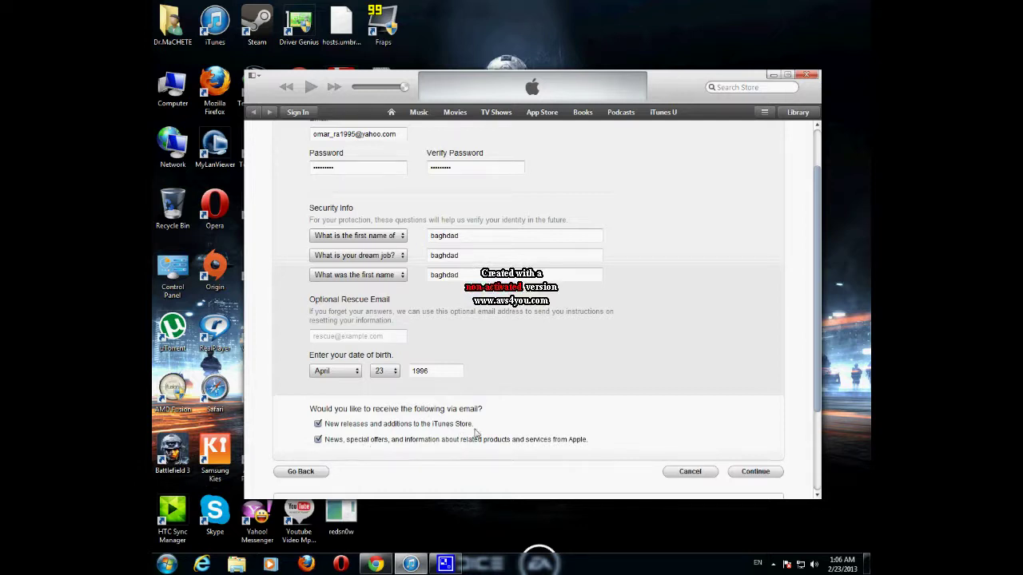
scroll(718, 477, down, 3)
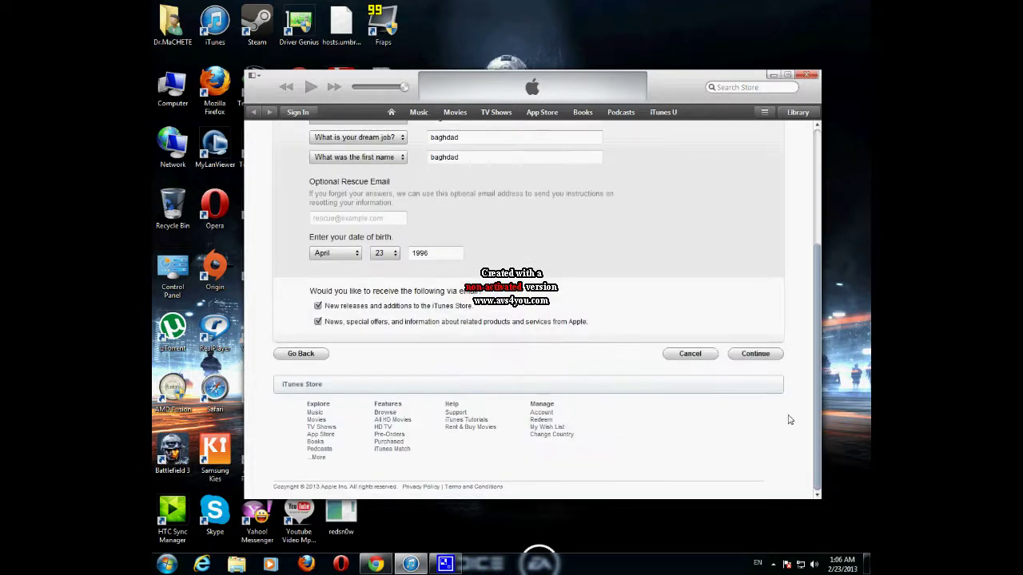
Step: Submit the Apple ID details, dismiss the Session Timeout, then open a background app from the tray
click(750, 356)
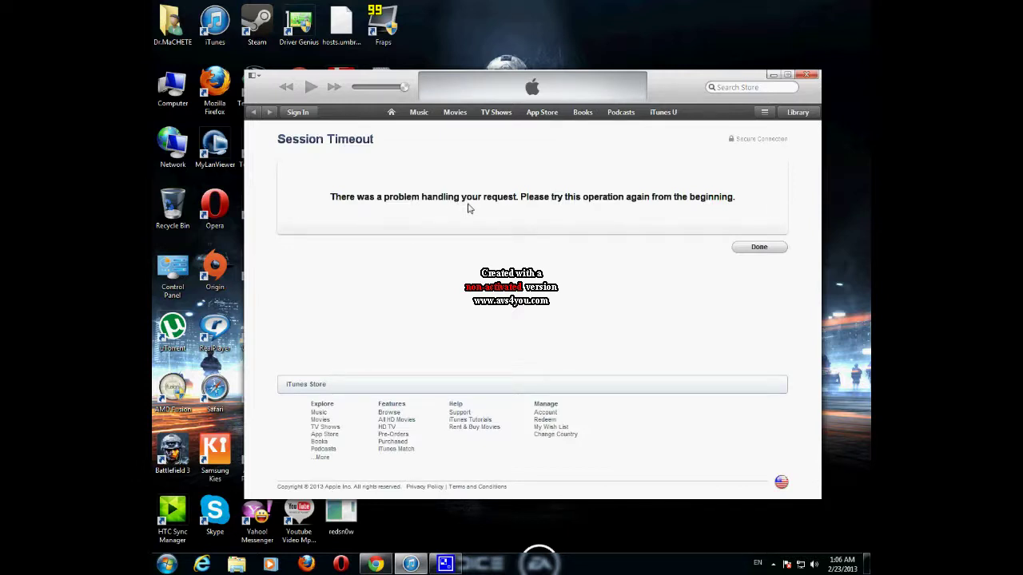
click(751, 250)
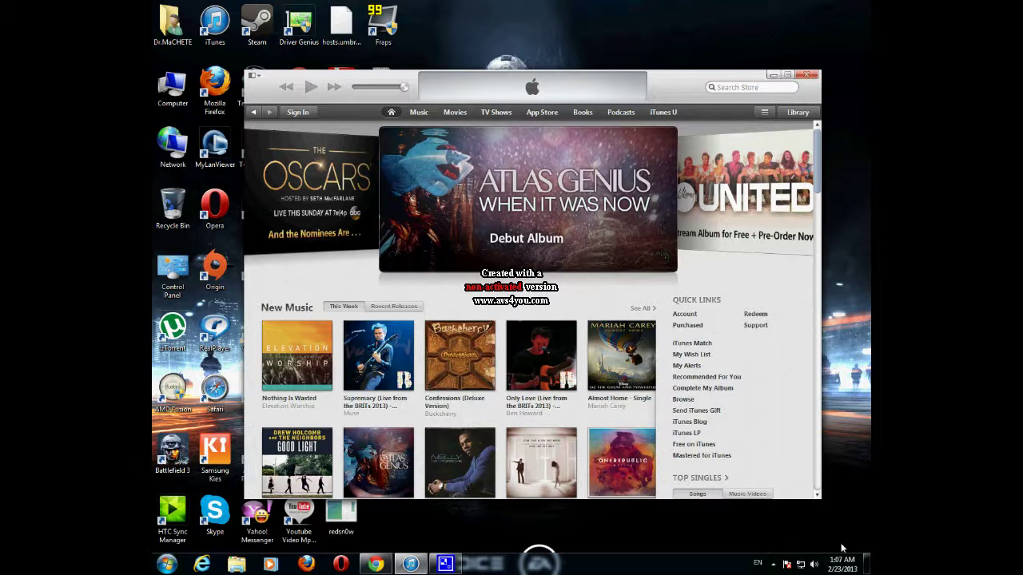
click(774, 568)
click(790, 507)
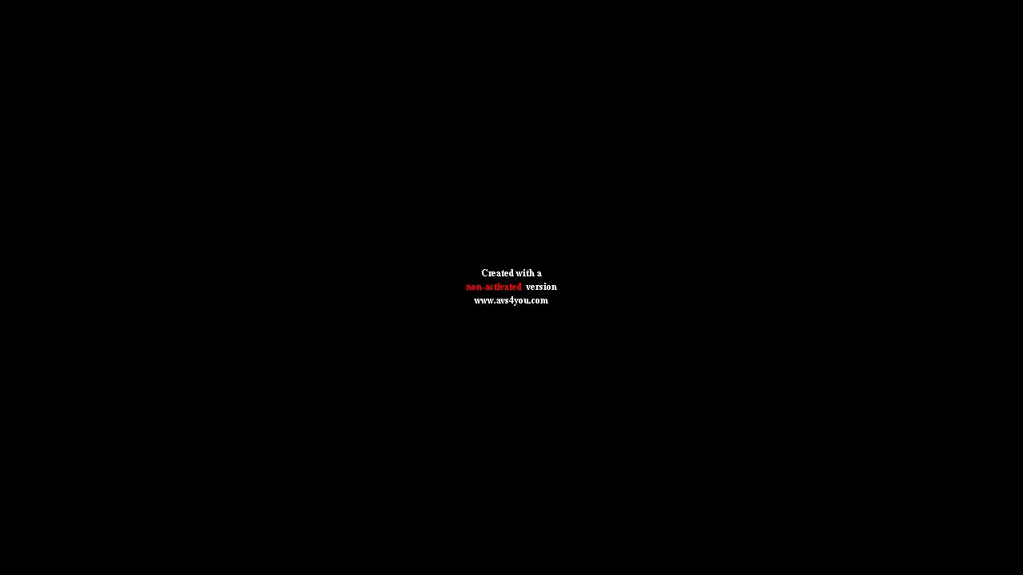